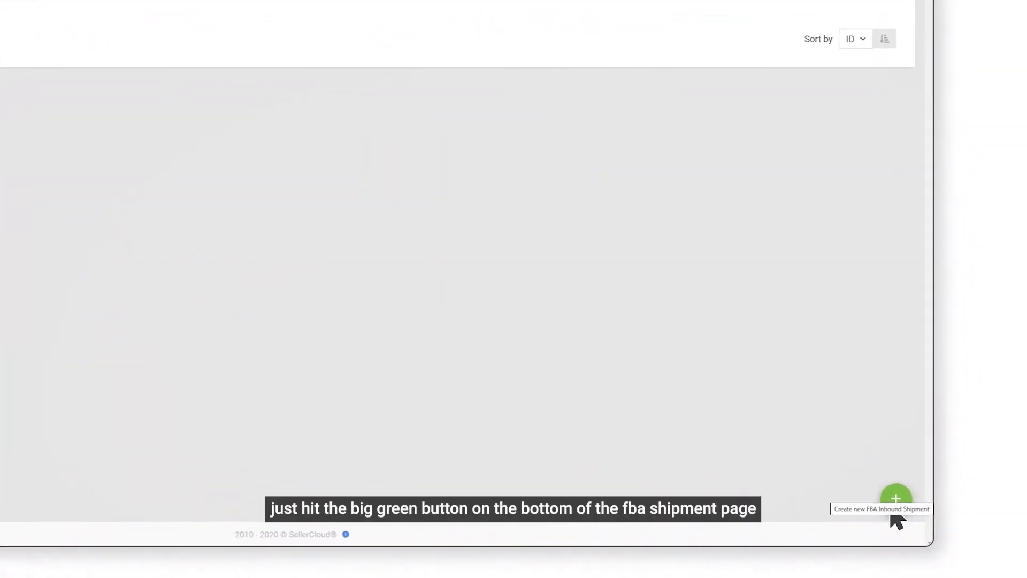
Create a new FBA inbound shipment from Default Warehouse to FBA Warehouse
click(888, 507)
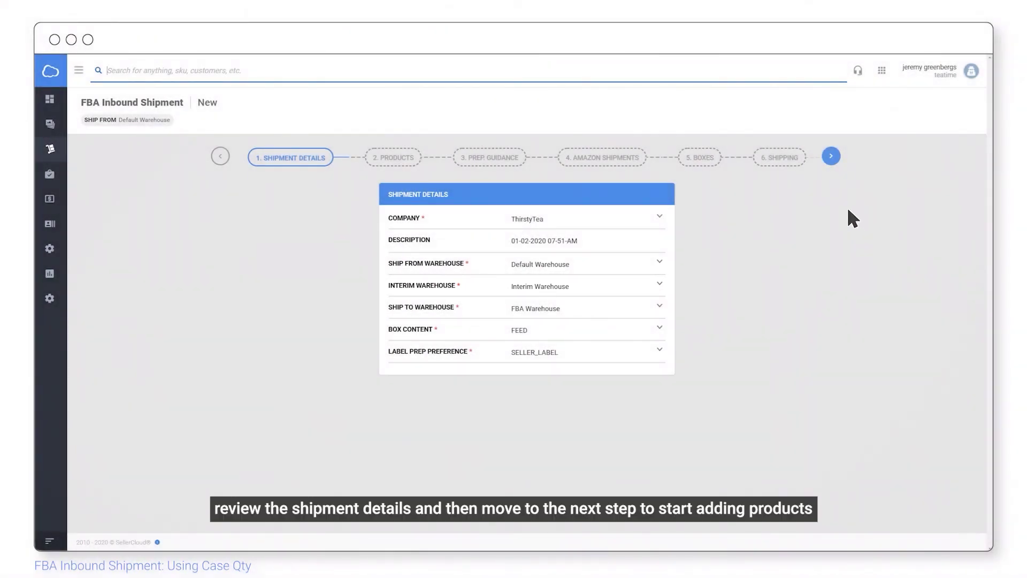
Search for AMPKIT0, select it, and enter 36 as the quantity to ship
click(830, 157)
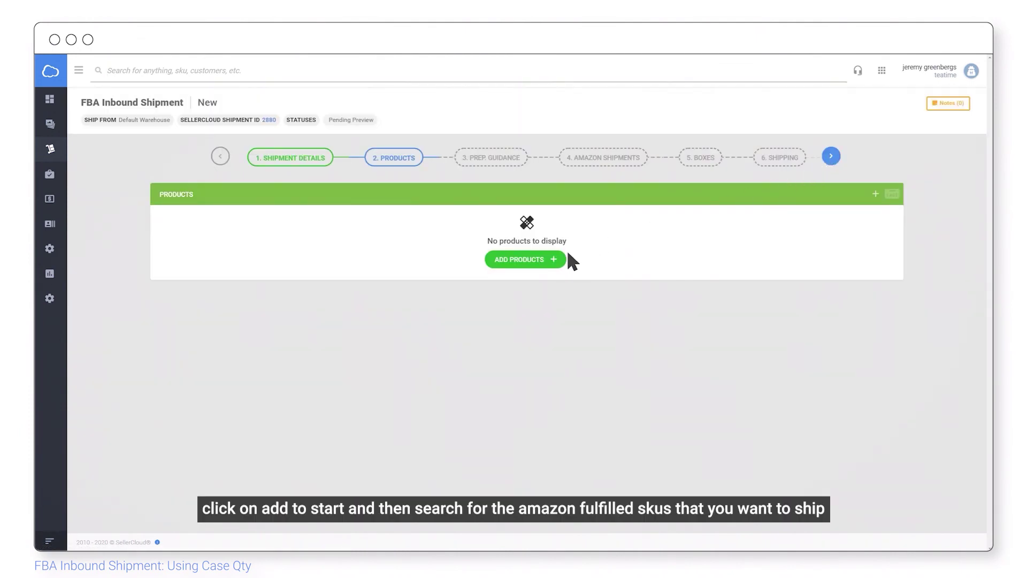
click(549, 260)
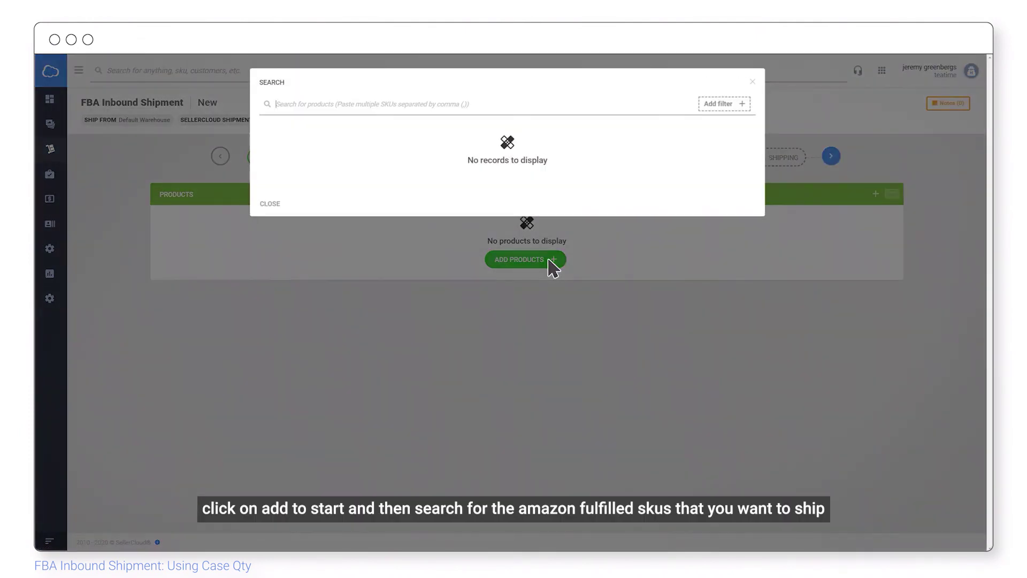
text(AM)
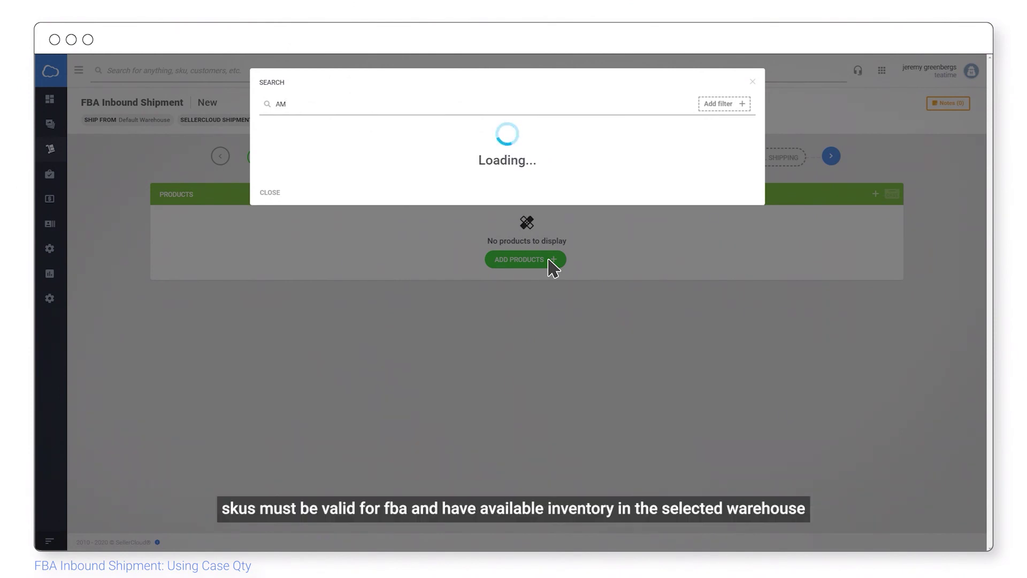
text(PKIT0)
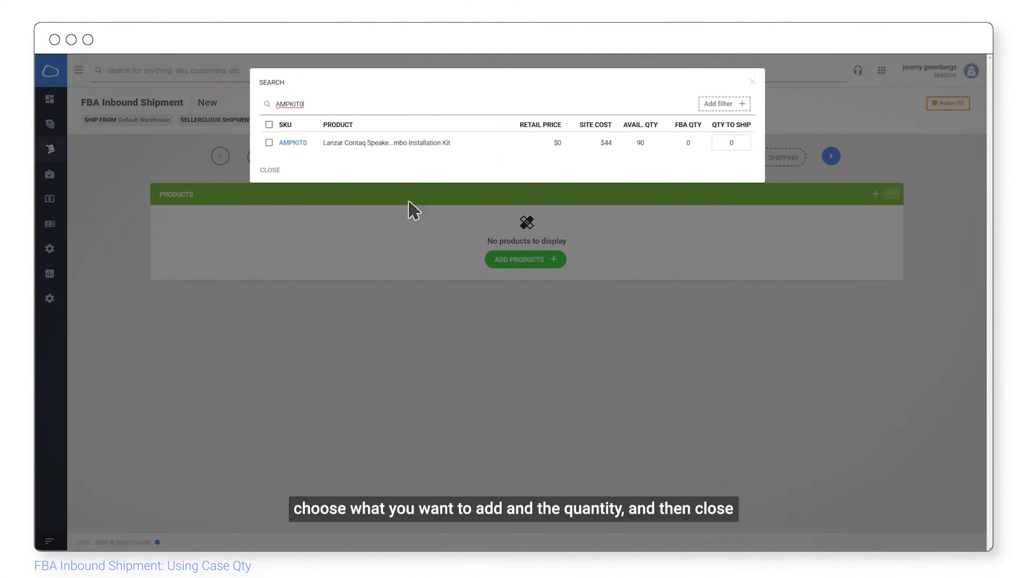
click(269, 142)
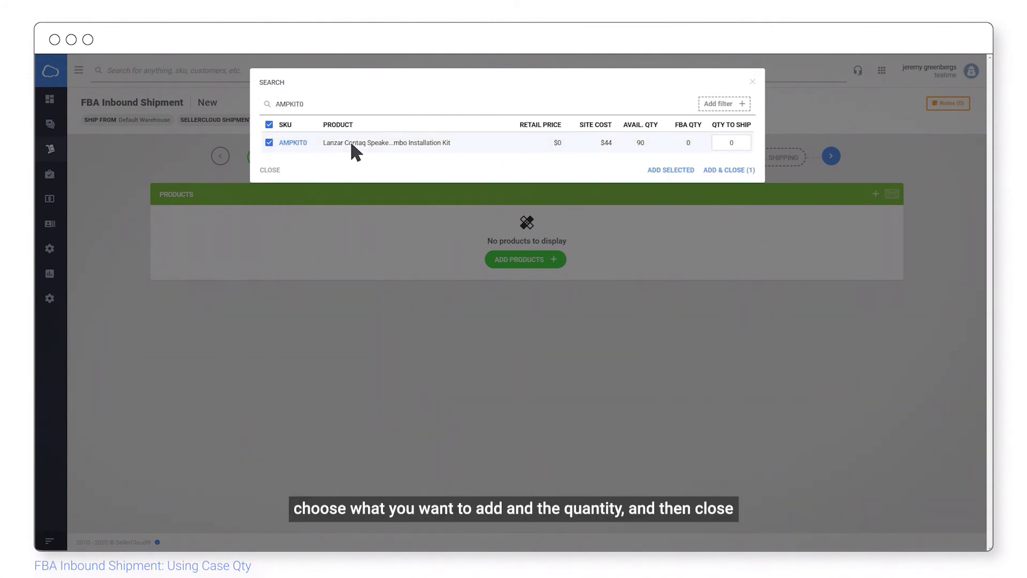
click(740, 145)
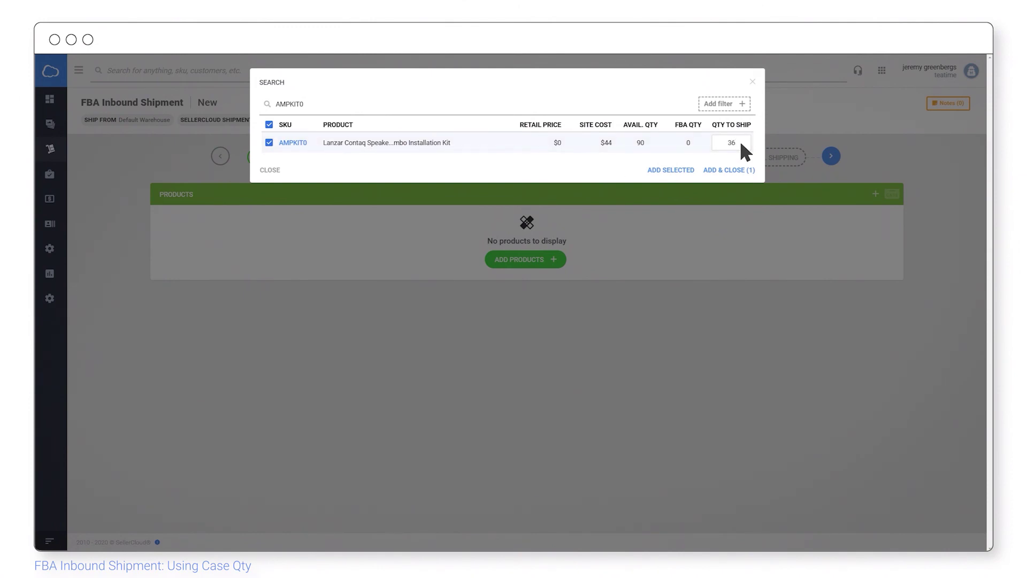
Add AMPKIT0 to the shipment and enable Case Qty for 6 cases of 6 units
click(744, 171)
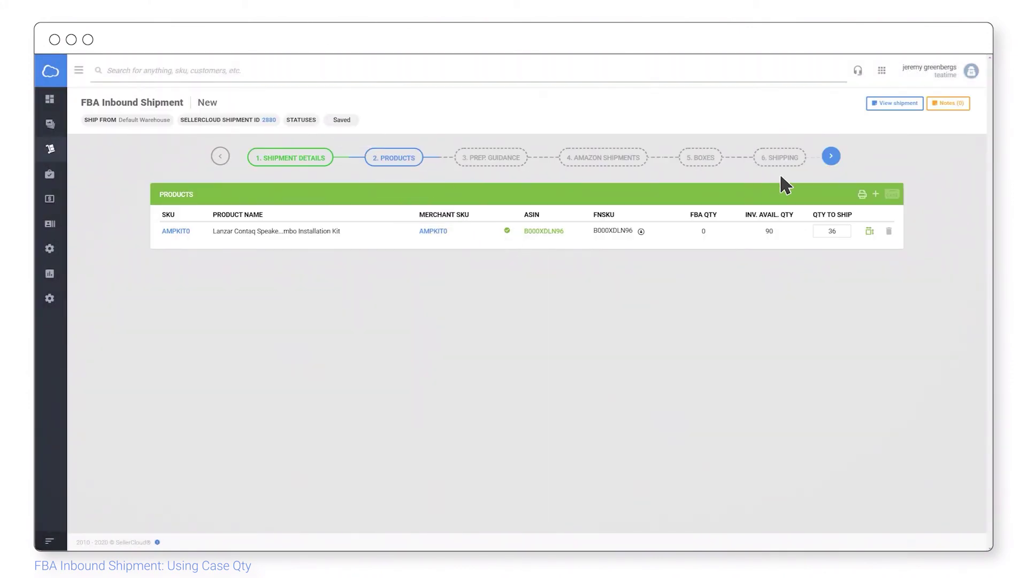
click(893, 196)
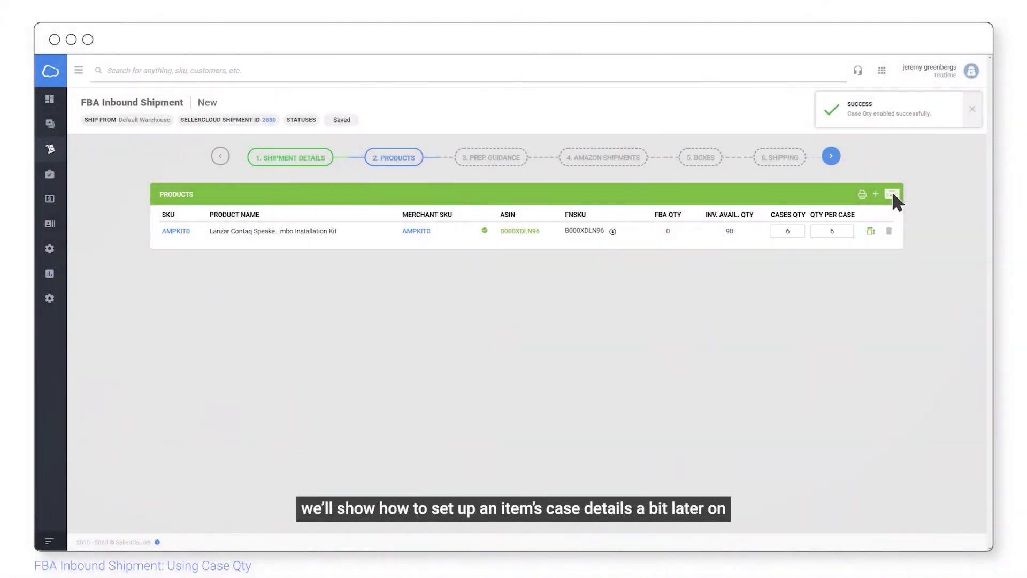
Advance past Prep Guidance to Amazon Shipments, previewing one shipment to ABE8
click(832, 157)
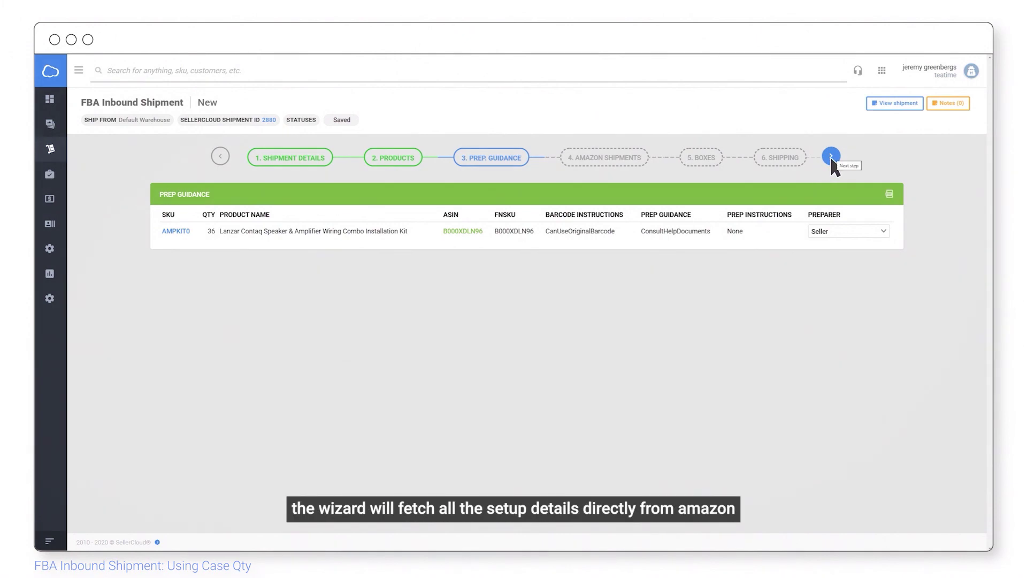
click(831, 157)
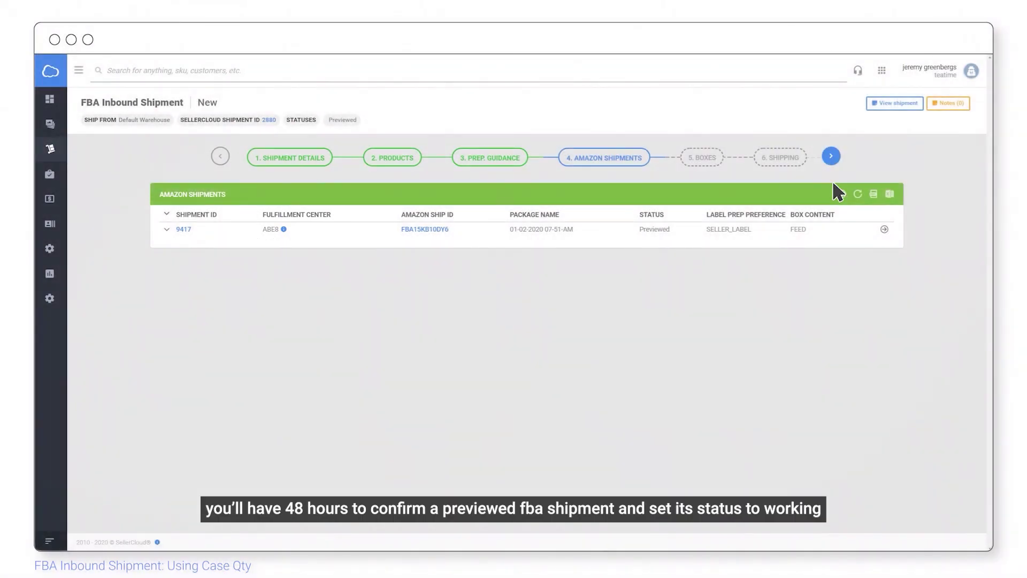
Set shipment 9417 to Working and auto-fill six 6-unit boxes from case quantities
click(884, 229)
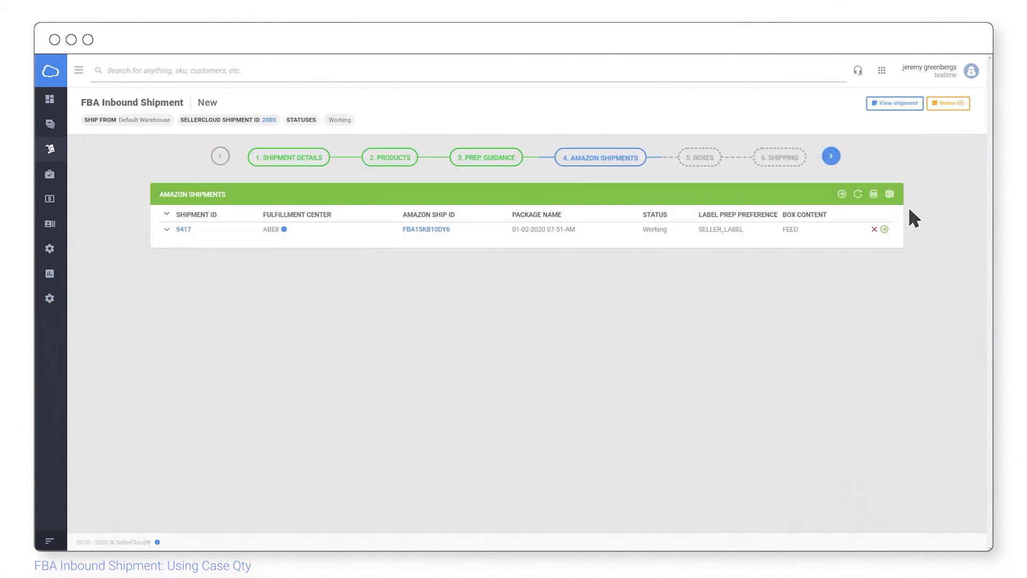
click(831, 157)
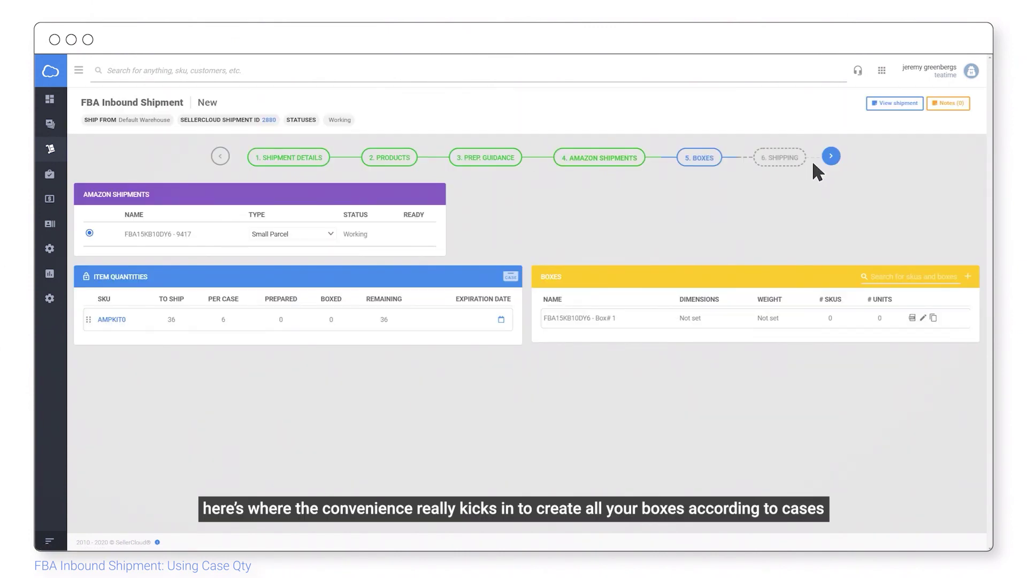
click(510, 276)
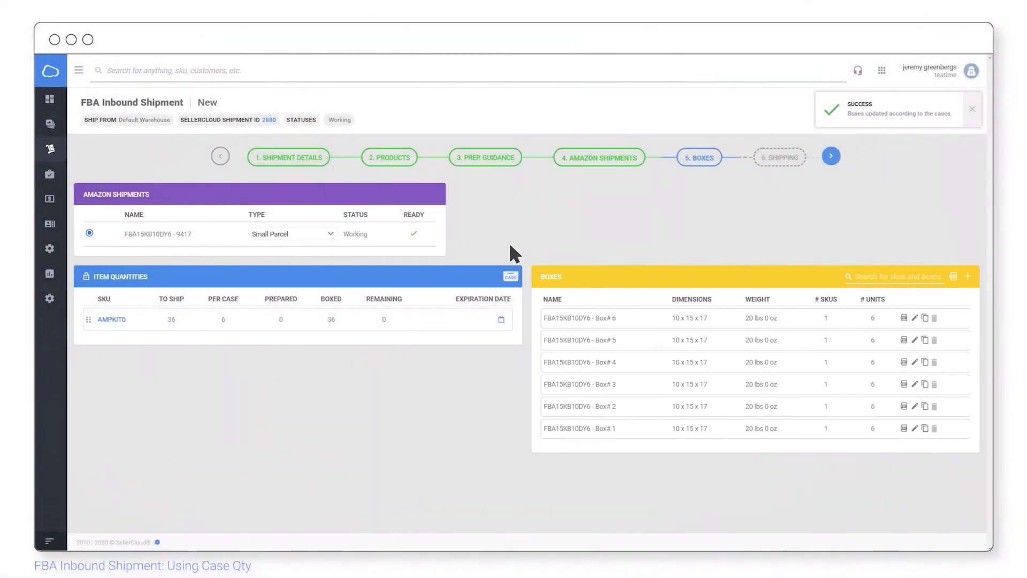
Go to the Shipping step and bring up the shipping method choice
click(830, 156)
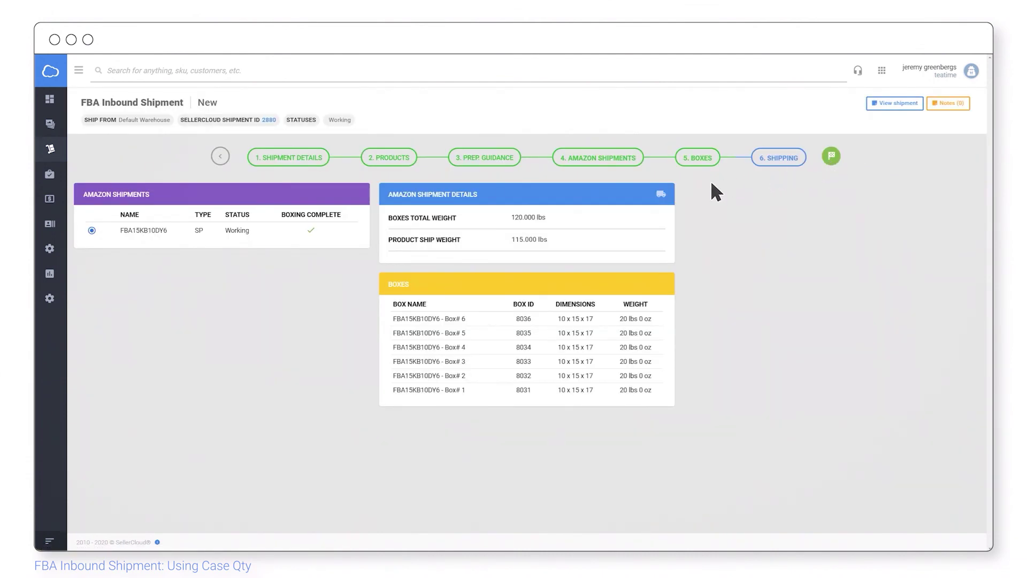
click(661, 194)
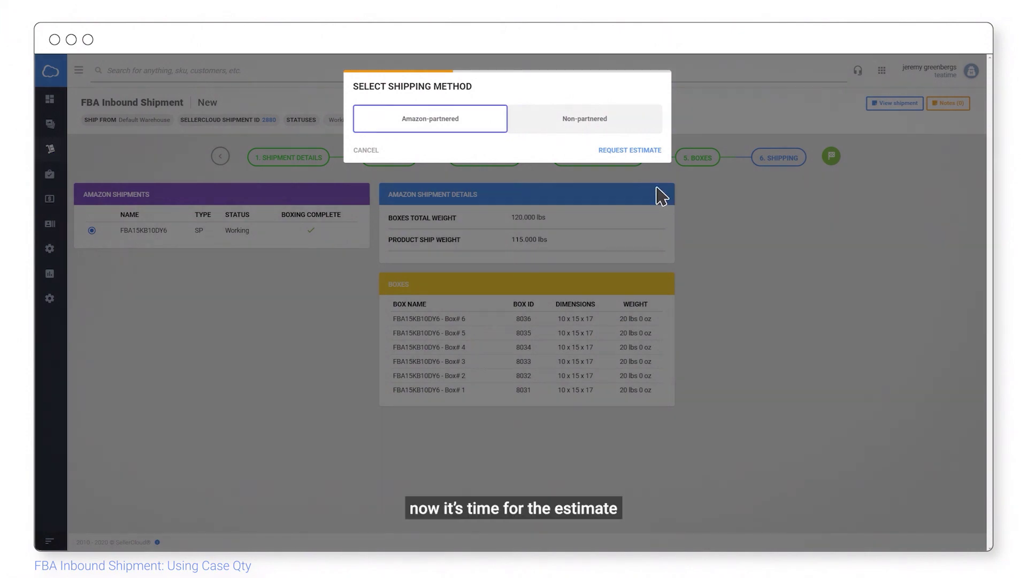
Request and confirm the $36.89 Amazon-partnered estimate, then ship the six boxes
click(631, 150)
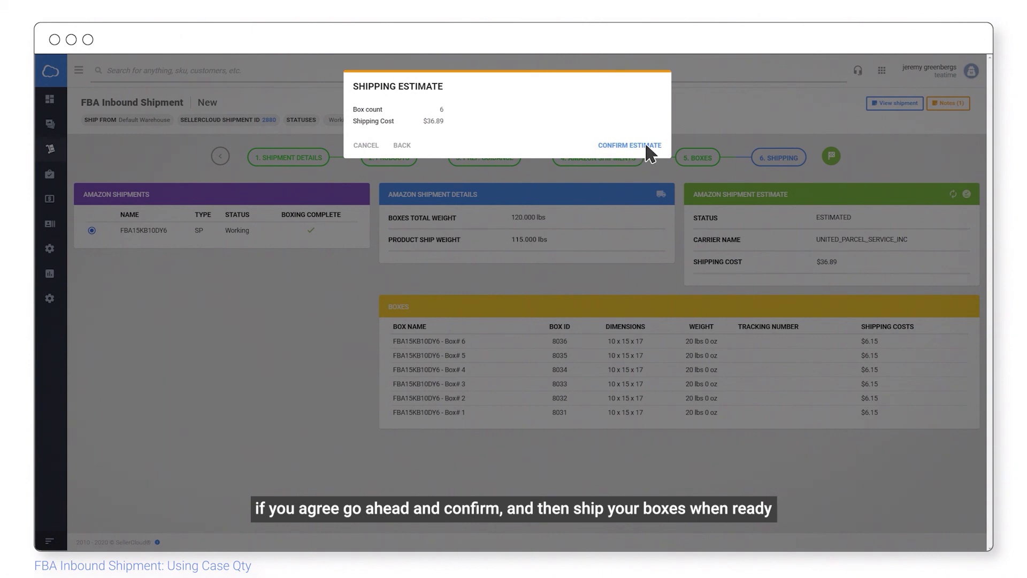
click(645, 146)
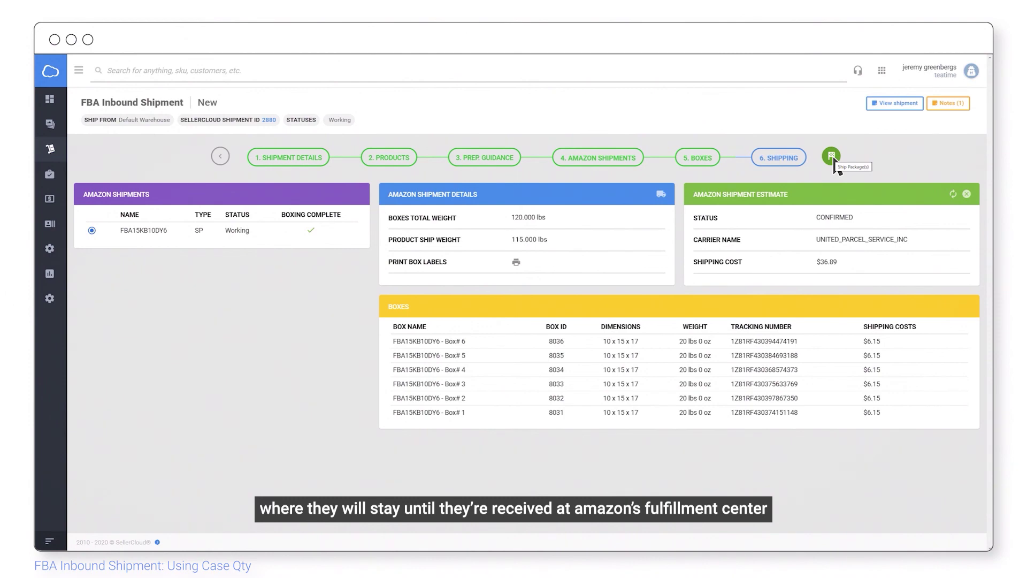
click(832, 156)
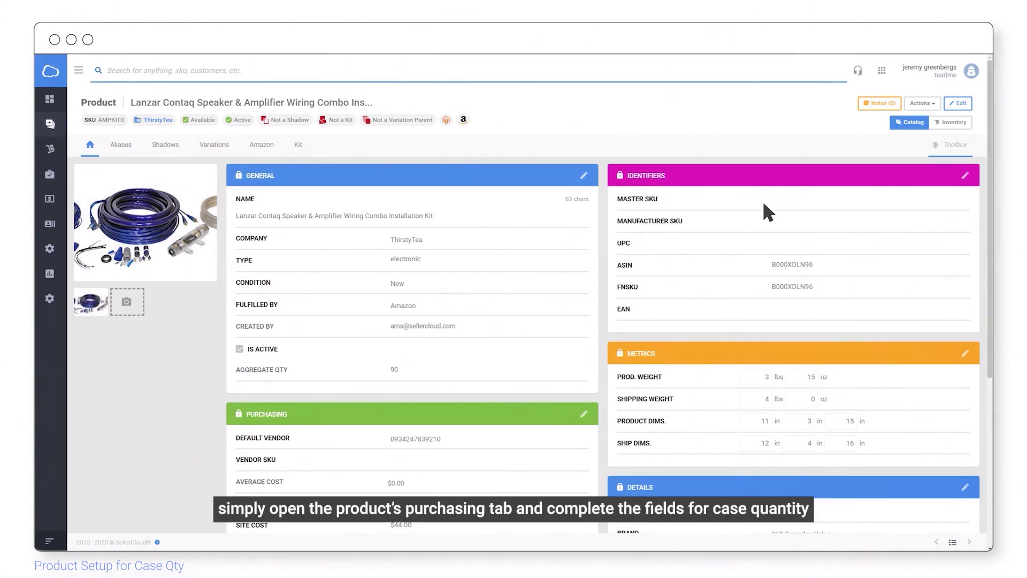
Find the product's Purchasing details through the Toolbox and make them editable
click(965, 143)
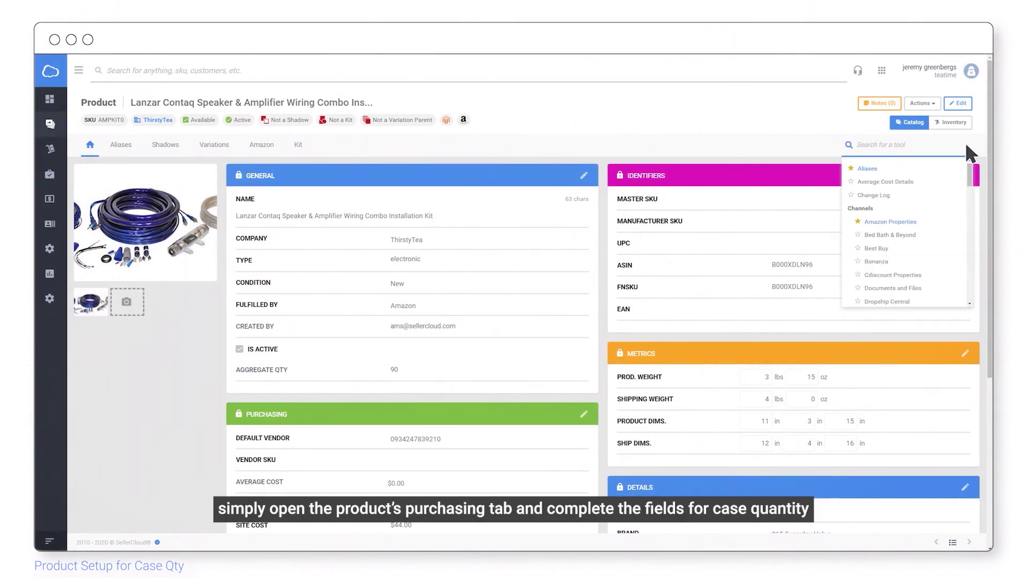
text(Purchas)
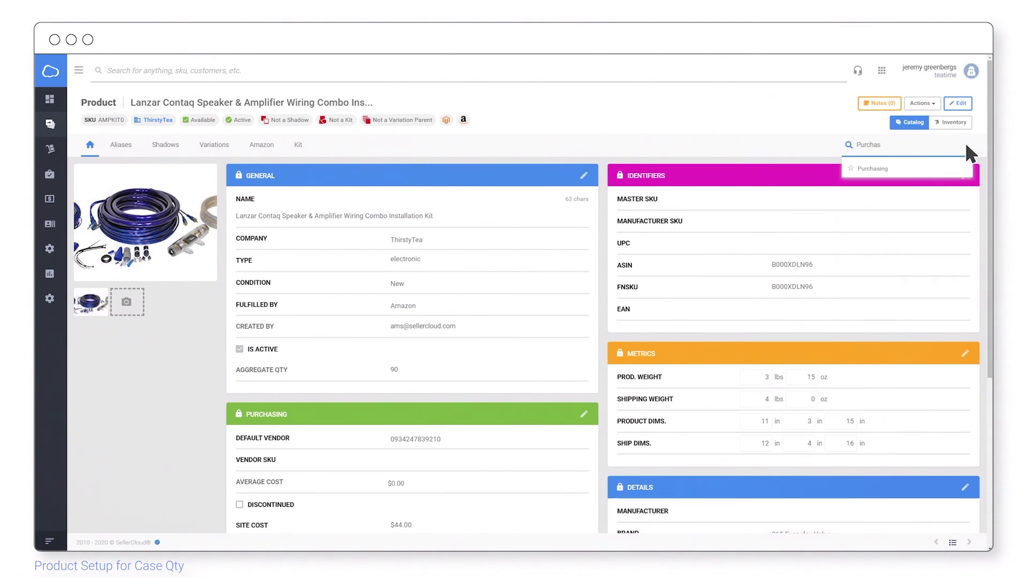
click(881, 170)
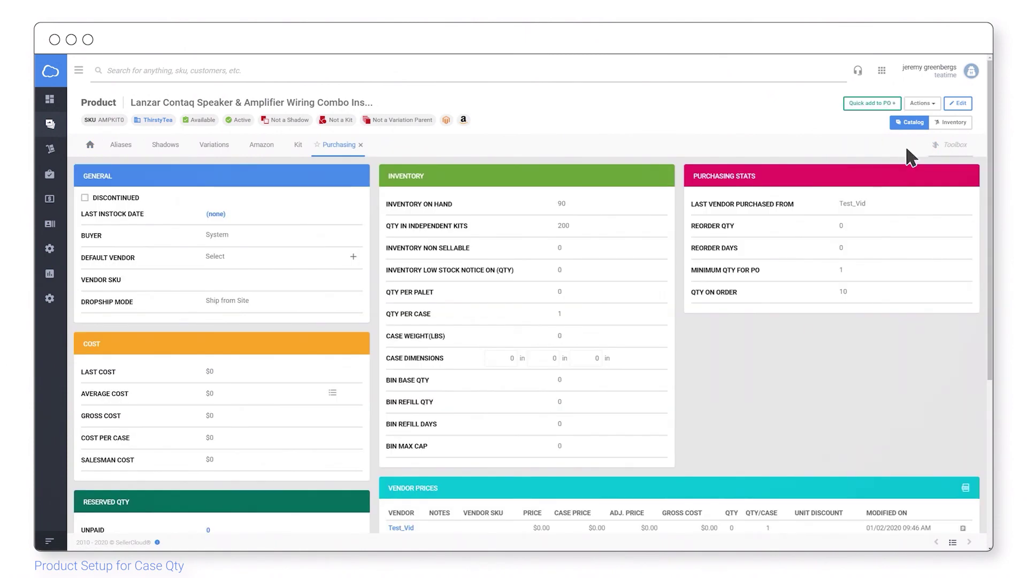
click(961, 104)
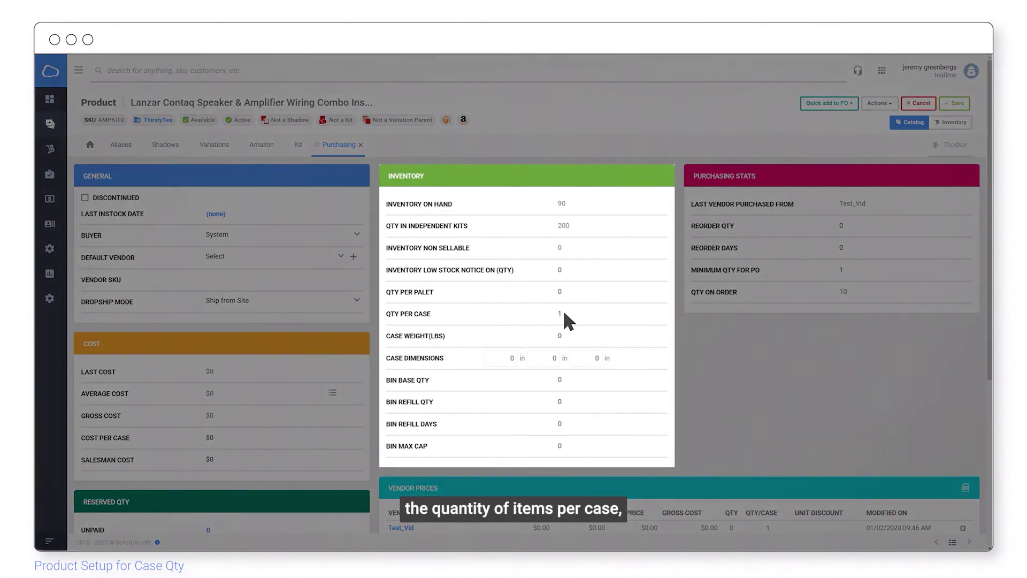
Set Qty Per Case 6, Case Weight 20, Case Dimensions 10 x 15 x 17, and save
click(563, 313)
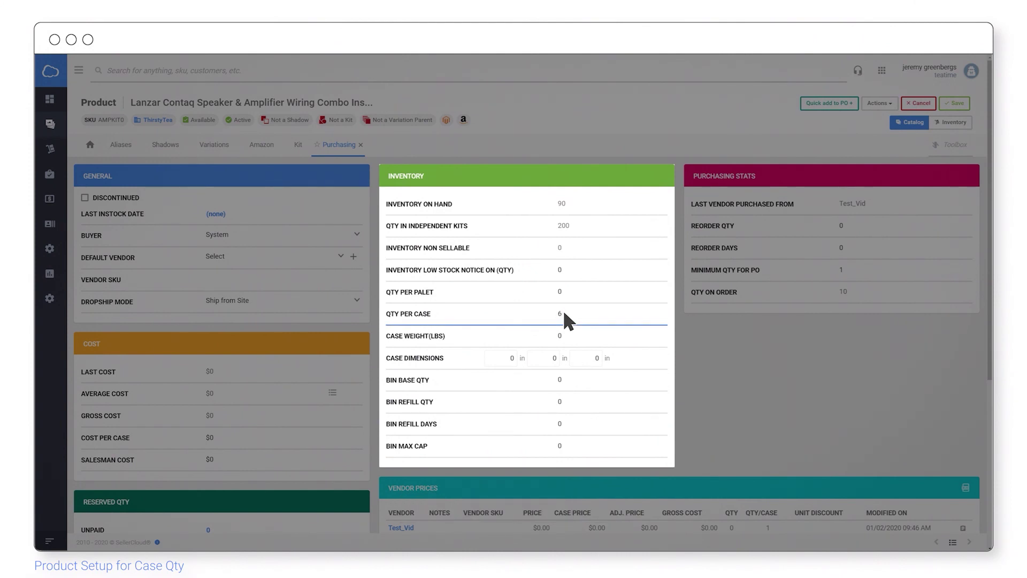
click(567, 332)
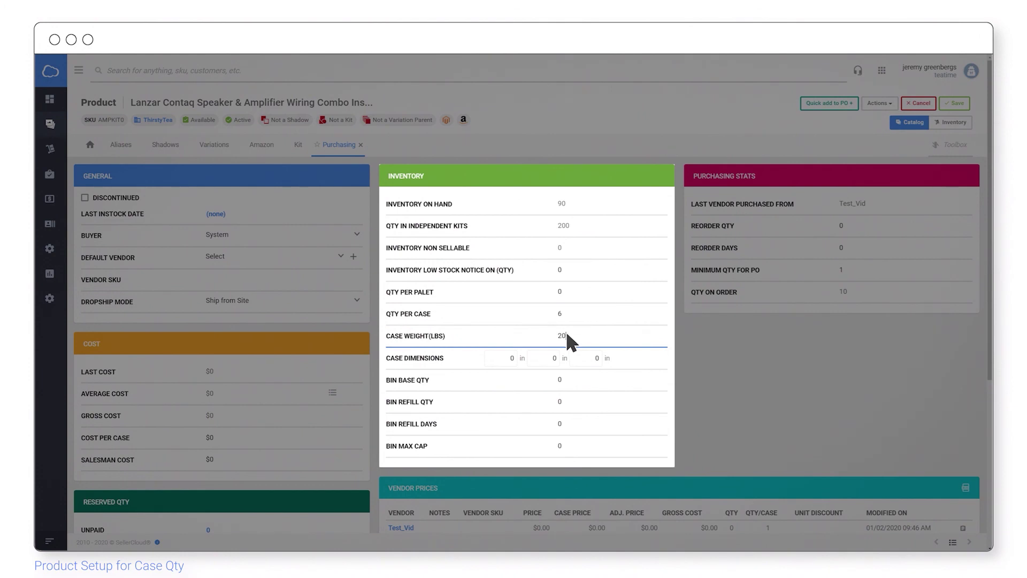
text(20)
key(Tab)
text(10)
key(Tab)
text(15)
key(Tab)
text(17)
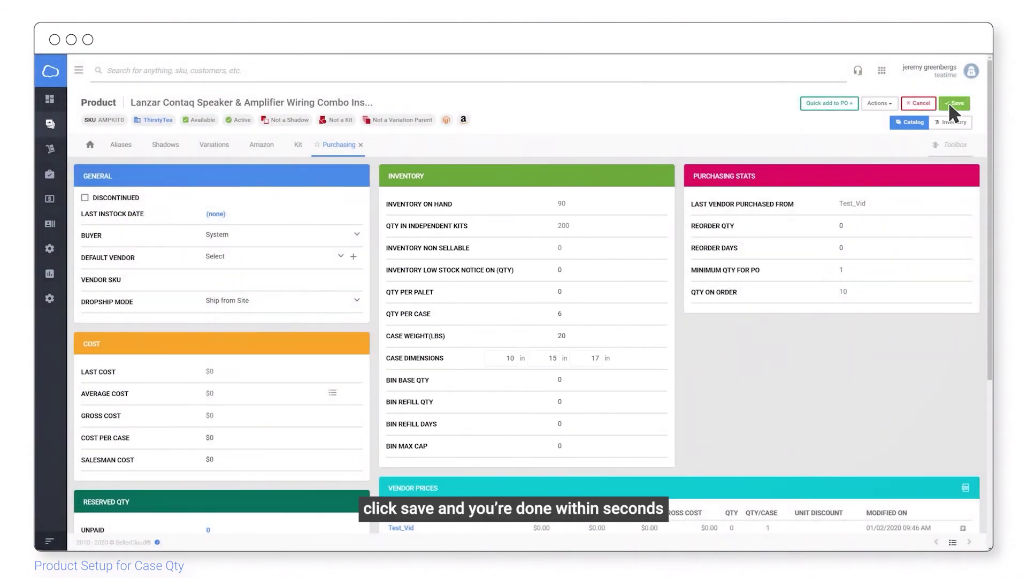
click(949, 103)
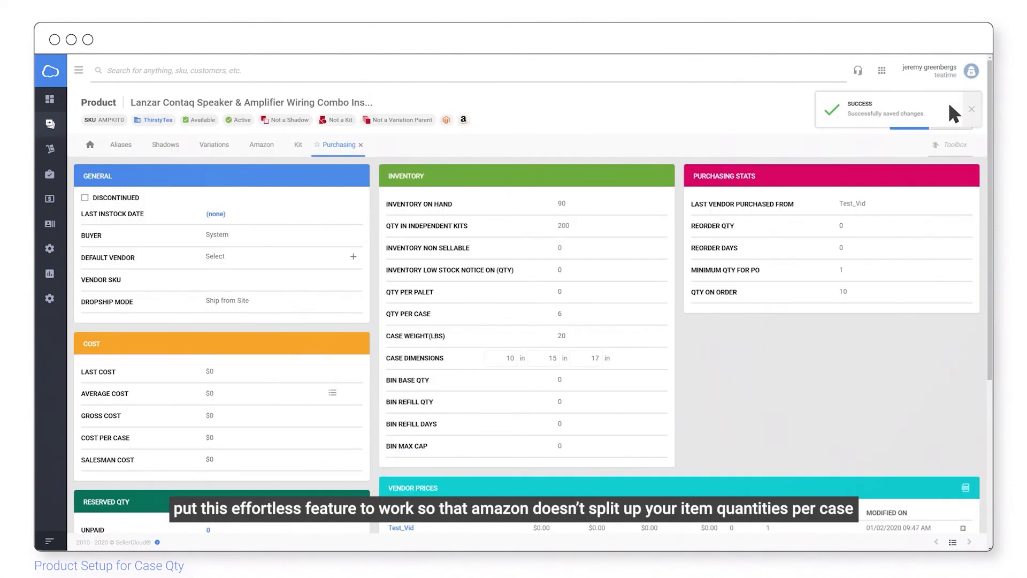